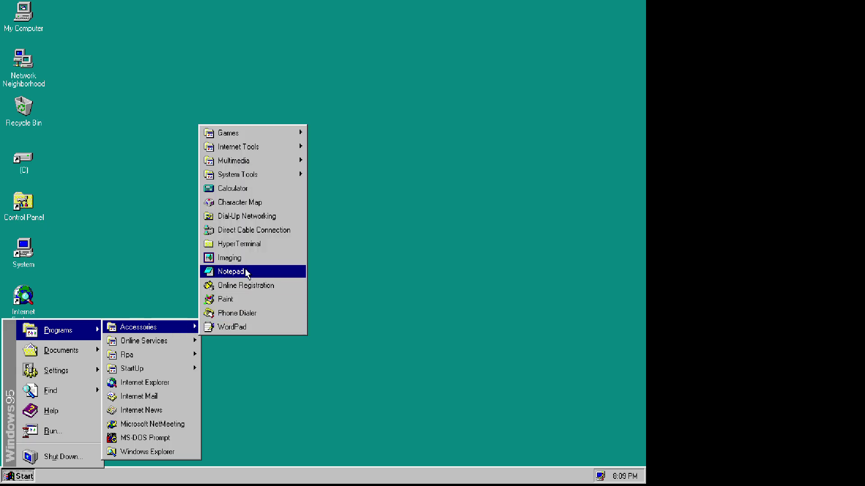
Step: Open Notepad and write "Hey guys!", "ou don't know how much this is lagging on my side due to recording." and "Don't worry, YOU will have smooth video."
{"action": "left_click", "coordinate": [245, 273]}
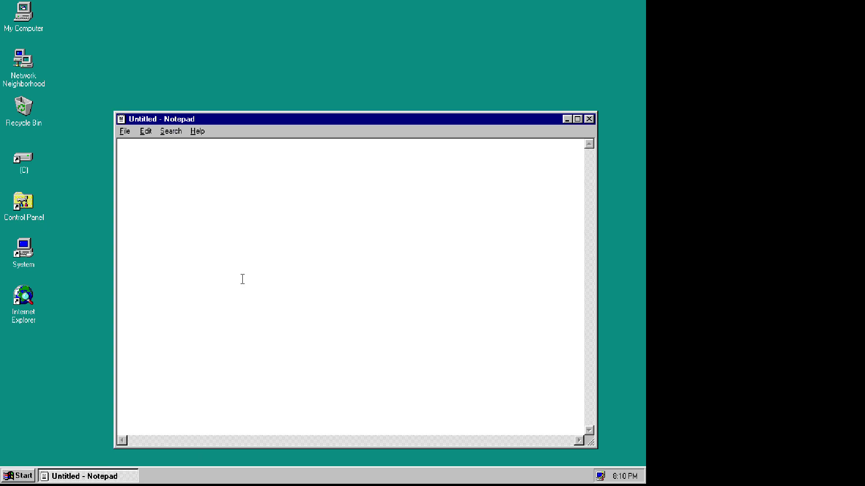
{"action": "type", "text": "het"}
{"action": "key", "text": "BackSpace"}
{"action": "type", "text": "guys"}
{"action": "key", "text": "BackSpace"}
{"action": "type", "text": "H"}
{"action": "type", "text": "h"}
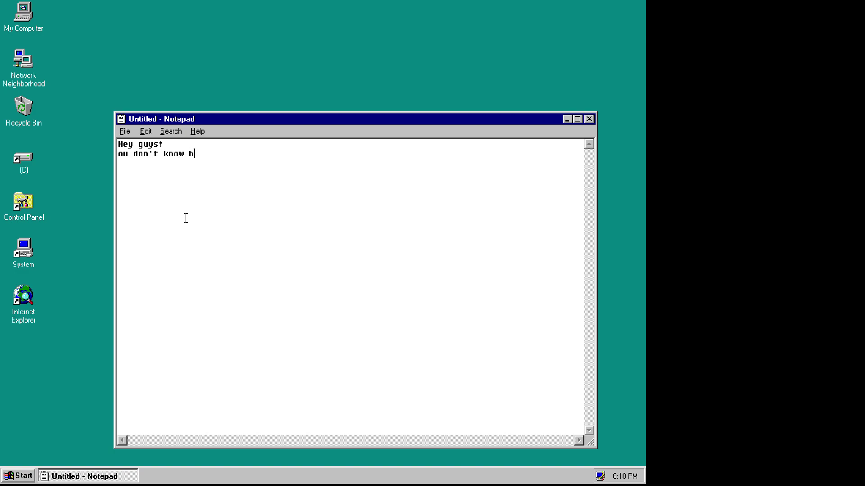
{"action": "type", "text": "ow much this is lagging on my side due to recording."}
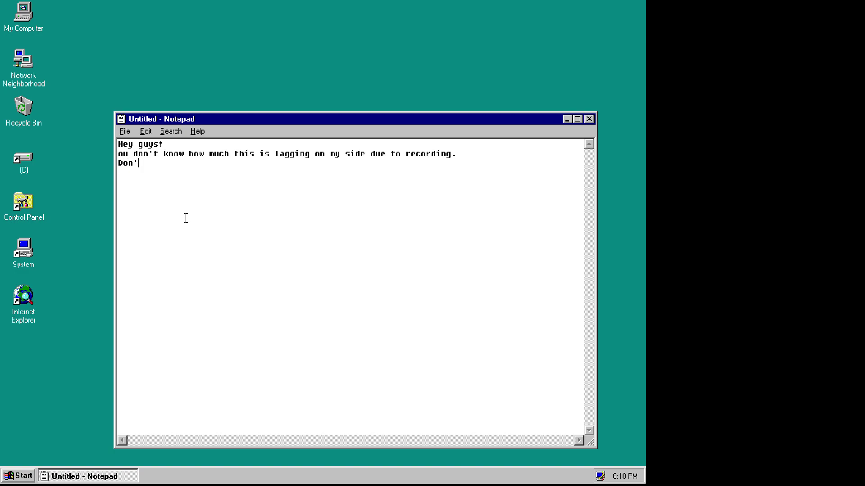
{"action": "type", "text": "worry, YOU will have smooth video."}
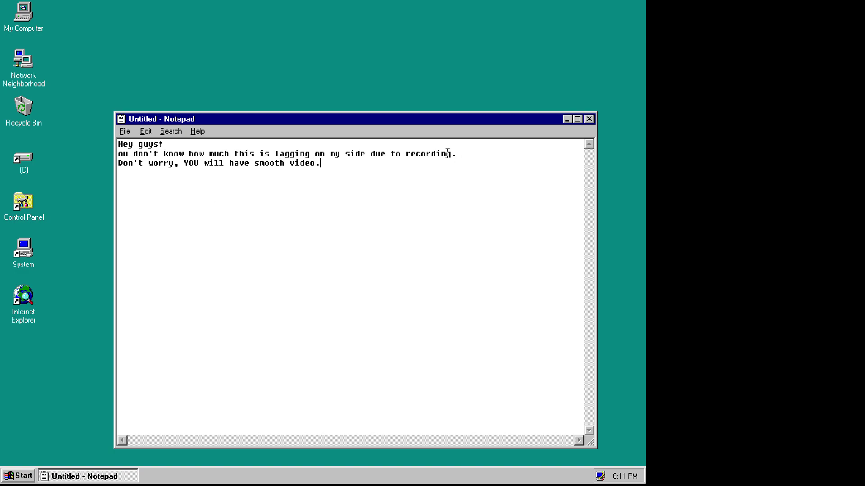
Step: Close the Notepad note and discard its unsaved text
{"action": "left_click", "coordinate": [589, 120]}
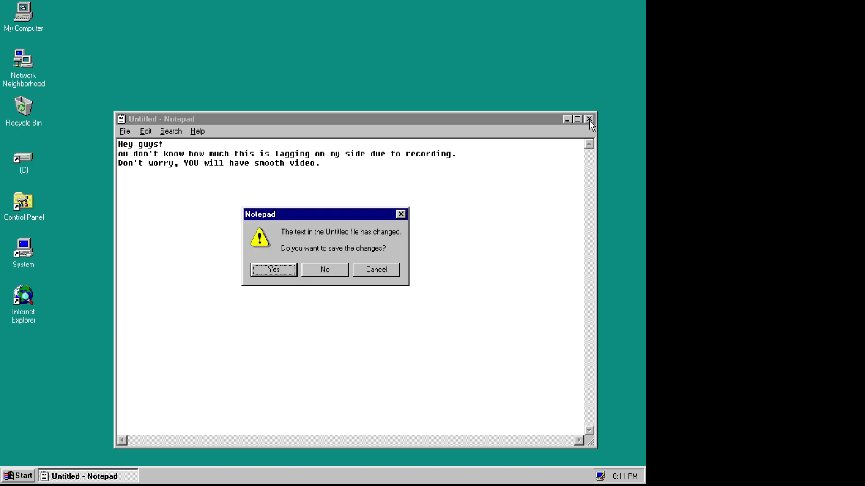
{"action": "left_click", "coordinate": [320, 269]}
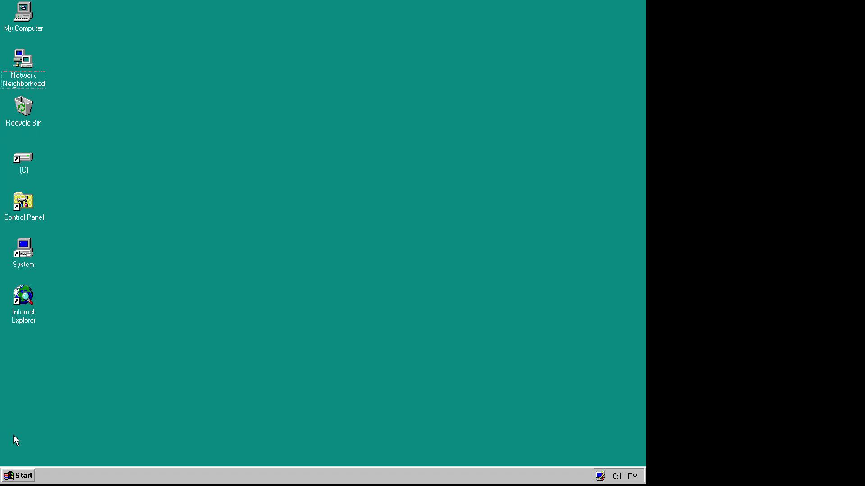
Step: Open the Calculator from the accessories
{"action": "left_click", "coordinate": [18, 476]}
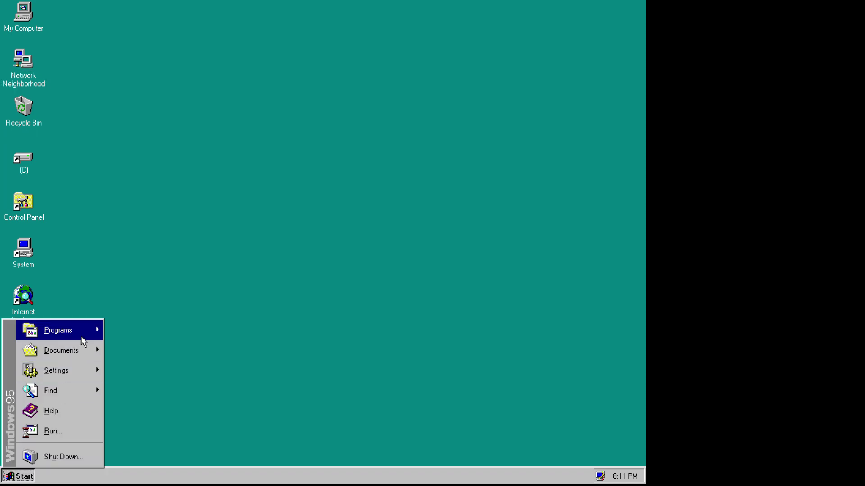
{"action": "mouse_move", "coordinate": [85, 350]}
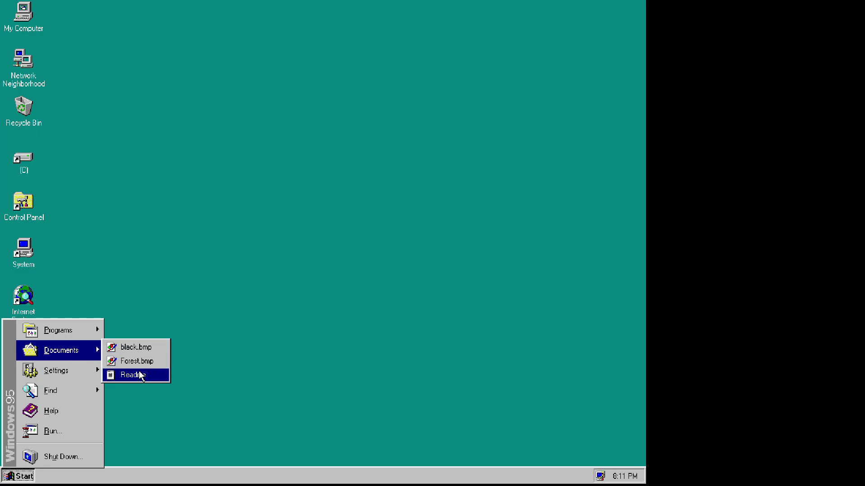
{"action": "mouse_move", "coordinate": [78, 331]}
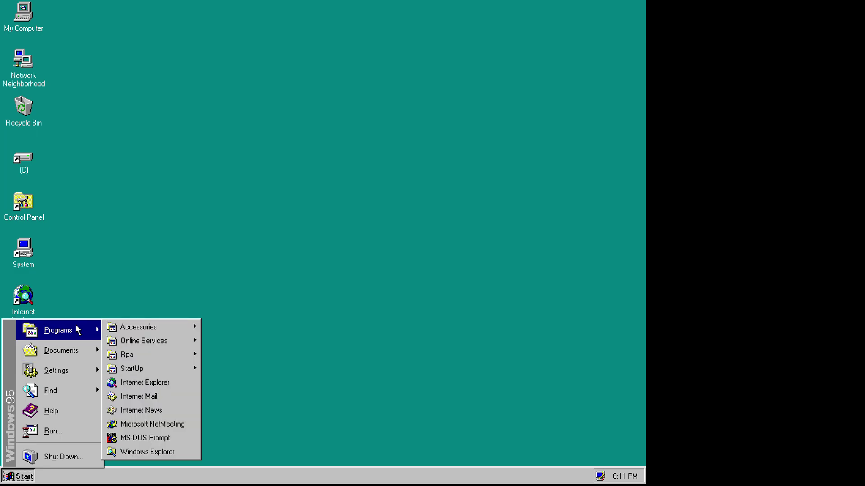
{"action": "mouse_move", "coordinate": [133, 333]}
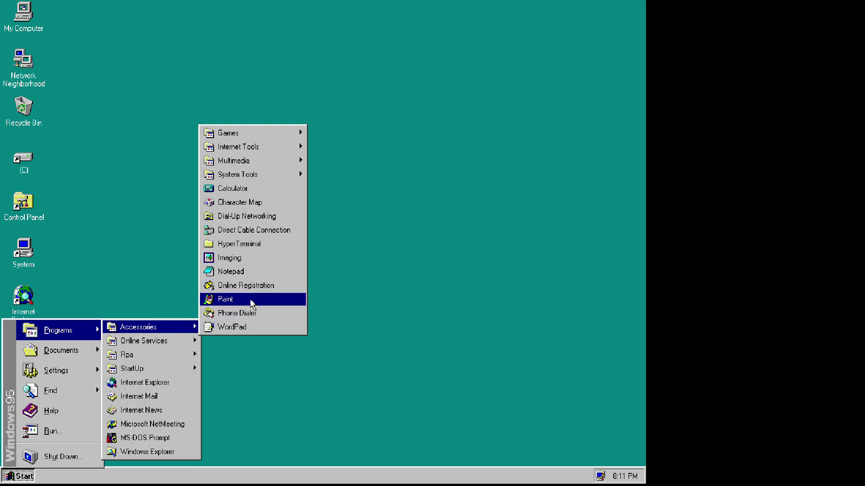
{"action": "left_click", "coordinate": [234, 190]}
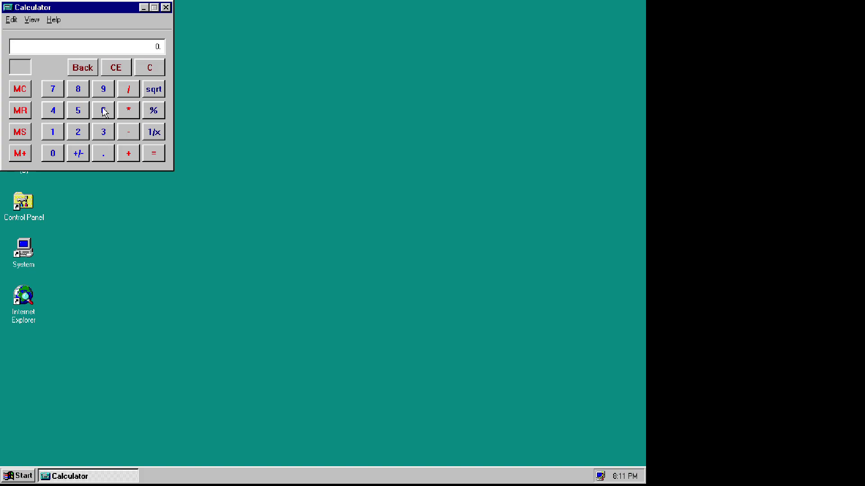
Step: Enter a long number made only of nines in the Calculator and close it
{"action": "left_click", "coordinate": [104, 89]}
{"action": "left_click", "coordinate": [103, 89]}
{"action": "left_click", "coordinate": [104, 89]}
{"action": "triple_click", "coordinate": [104, 89]}
{"action": "left_click", "coordinate": [103, 89]}
{"action": "key", "text": "Escape"}
{"action": "key", "text": "9"}
{"action": "key", "text": "9"}
{"action": "key", "text": "9"}
{"action": "key", "text": "9"}
{"action": "key", "text": "9"}
{"action": "key", "text": "9"}
{"action": "key", "text": "9"}
{"action": "key", "text": "9"}
{"action": "key", "text": "9"}
{"action": "key", "text": "9"}
{"action": "key", "text": "Return"}
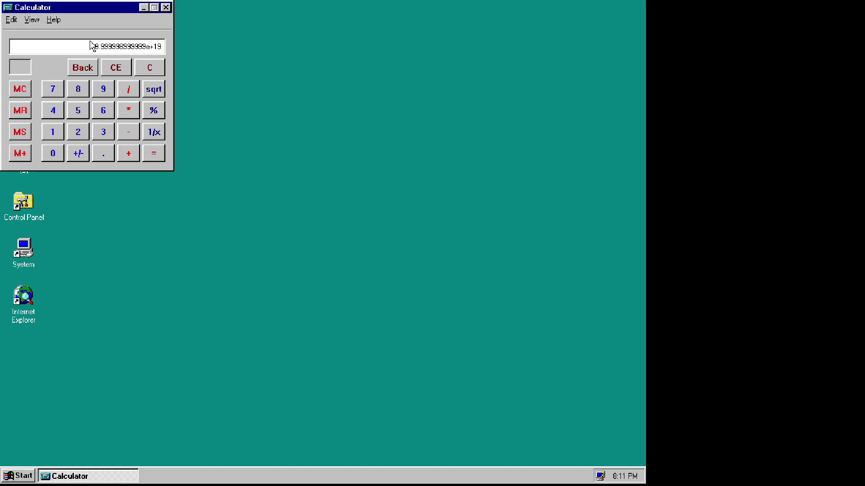
{"action": "left_click", "coordinate": [165, 8]}
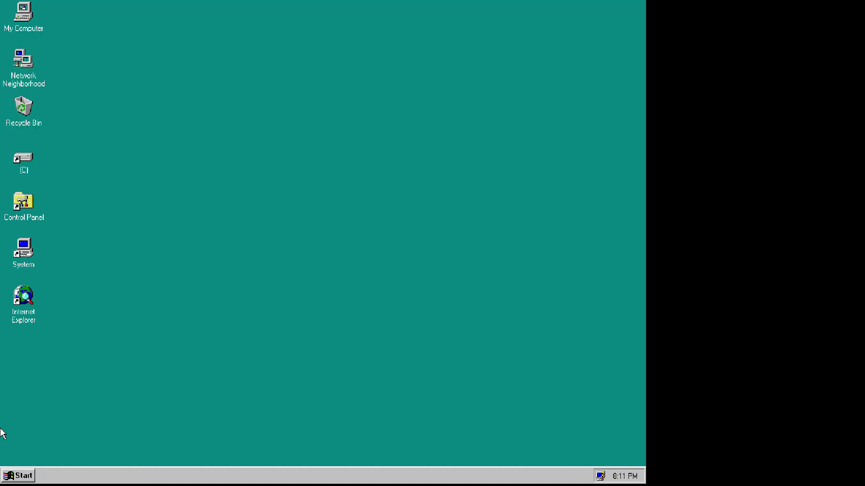
Step: Open Windows Explorer and browse the Recycled, Control Panel, driver and Program Files folders
{"action": "left_click", "coordinate": [22, 478]}
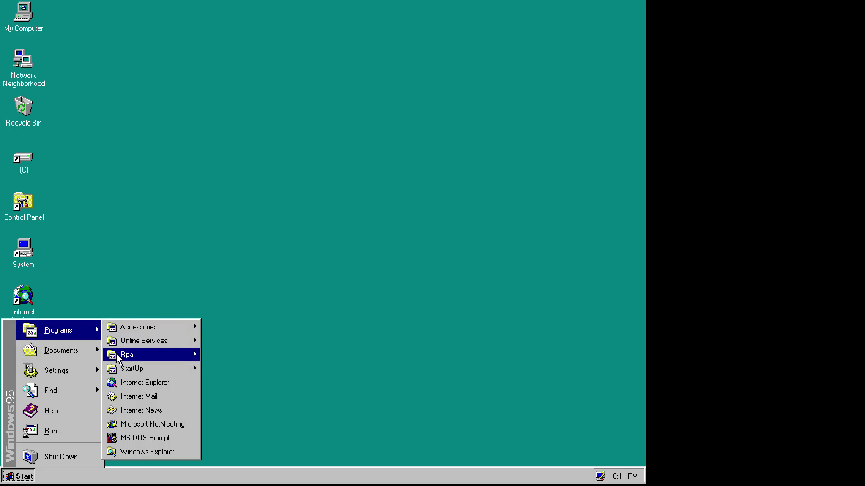
{"action": "left_click", "coordinate": [137, 450]}
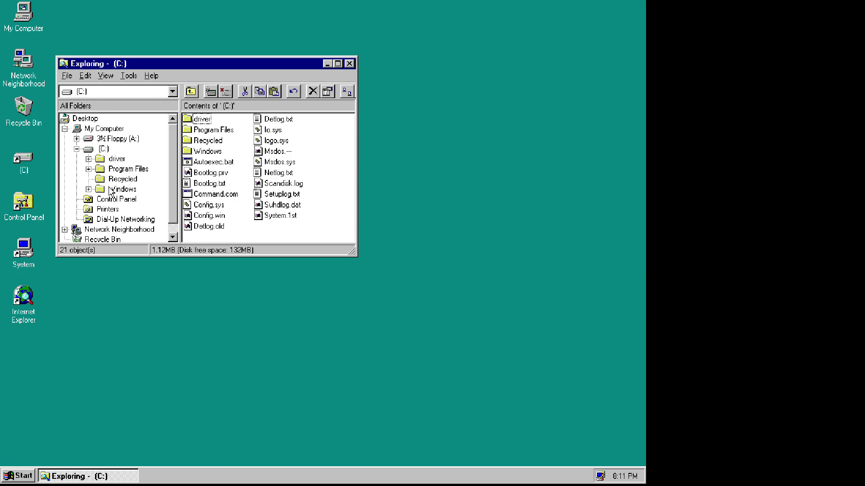
{"action": "left_click", "coordinate": [100, 170]}
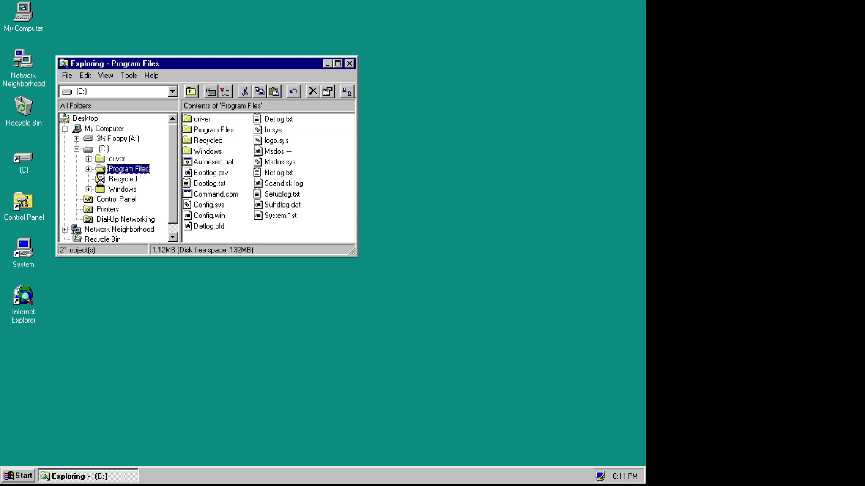
{"action": "left_click", "coordinate": [129, 179]}
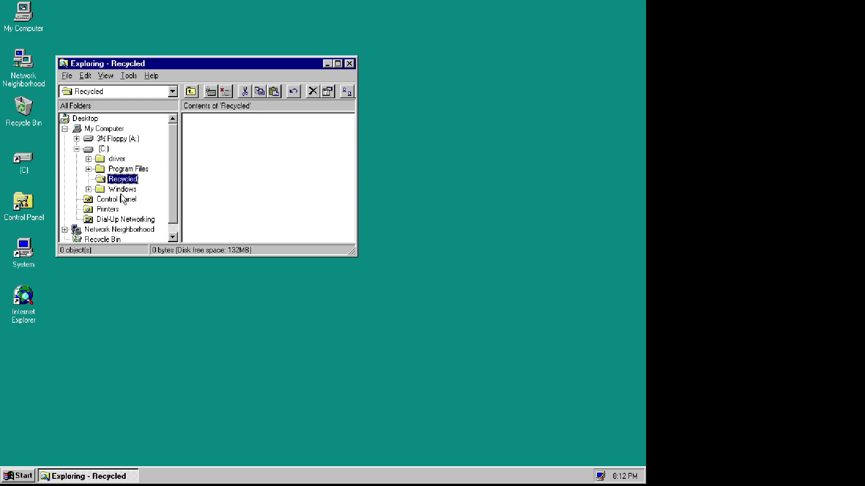
{"action": "left_click", "coordinate": [91, 200]}
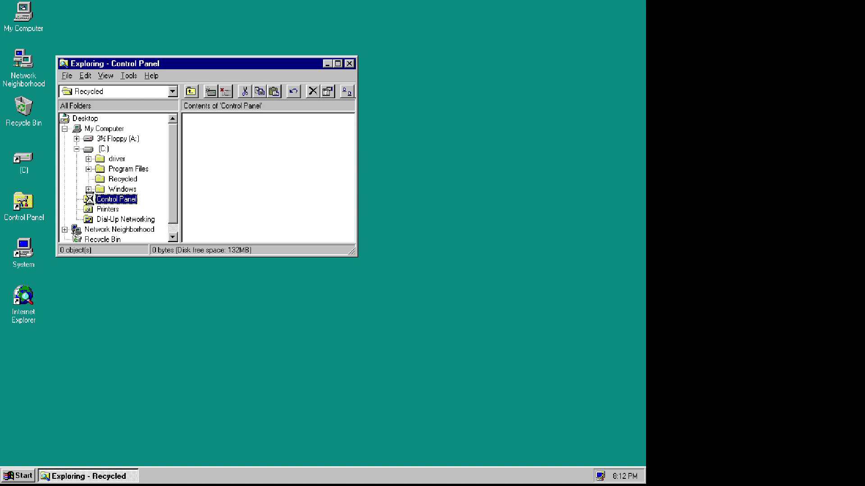
{"action": "left_click", "coordinate": [117, 159]}
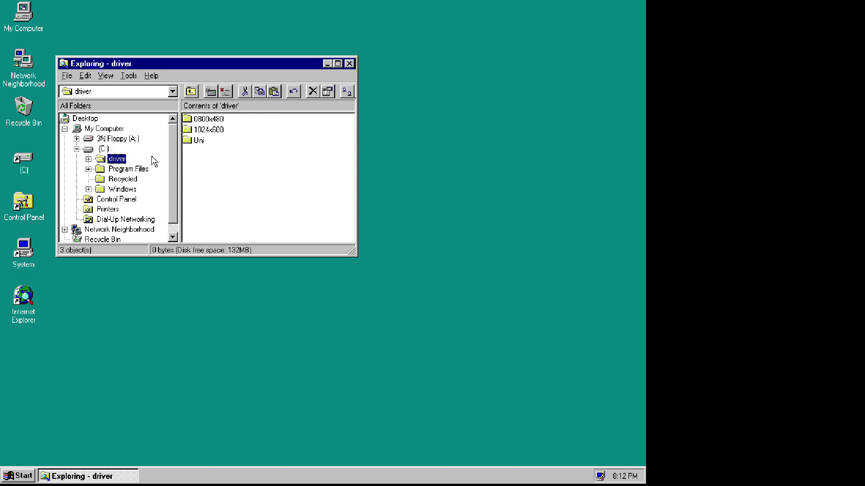
{"action": "left_click", "coordinate": [123, 170]}
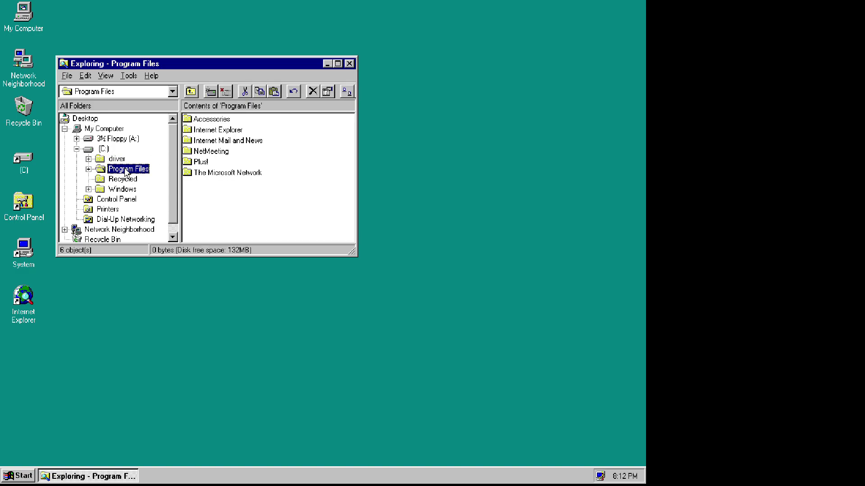
Step: Run Cmpagent.exe from the Plus! folder and view its System subfolder, closing both windows at the end
{"action": "left_click", "coordinate": [209, 163]}
{"action": "double_click", "coordinate": [201, 162]}
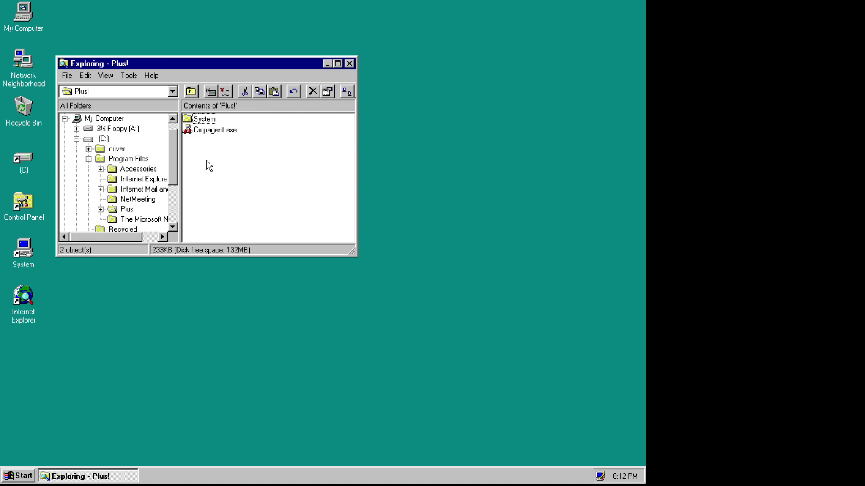
{"action": "double_click", "coordinate": [227, 132]}
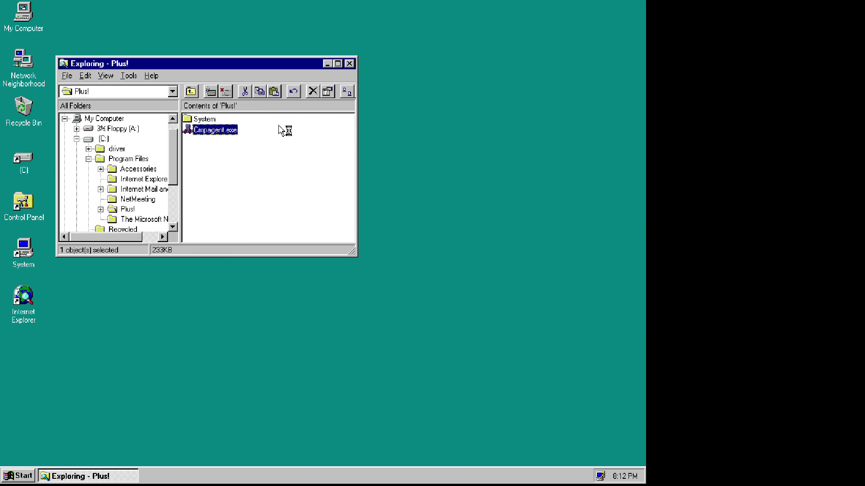
{"action": "double_click", "coordinate": [207, 119]}
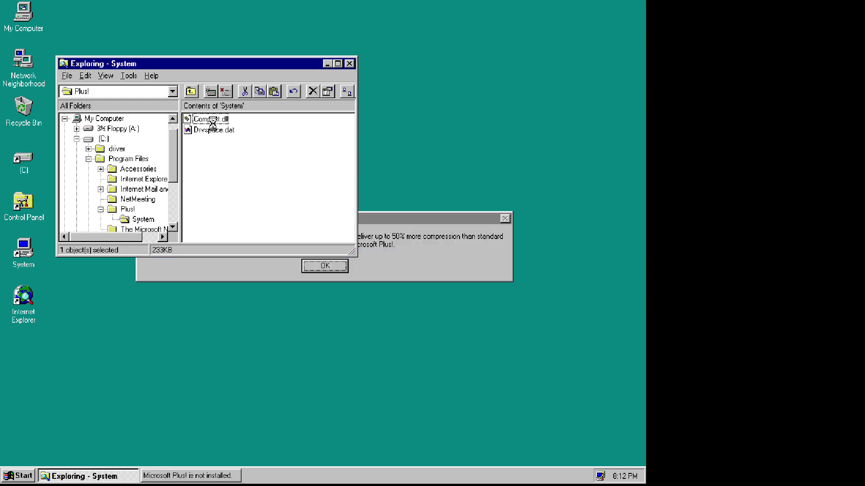
{"action": "left_click", "coordinate": [350, 64]}
{"action": "left_click", "coordinate": [339, 267]}
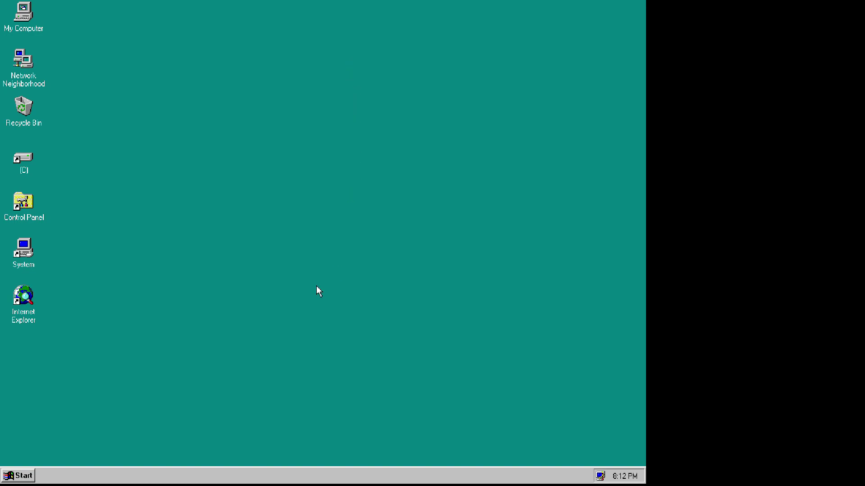
Step: Turn on small icons for the Start menu in the taskbar properties and accept the change
{"action": "left_click", "coordinate": [2, 473]}
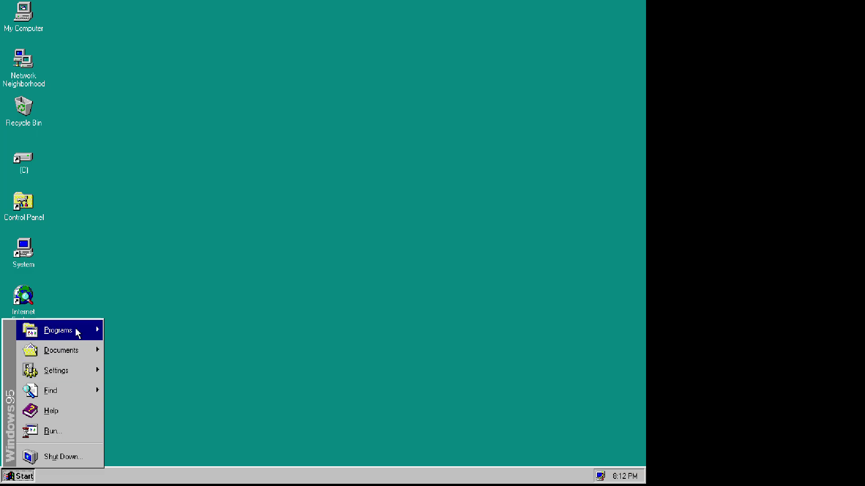
{"action": "mouse_move", "coordinate": [77, 332]}
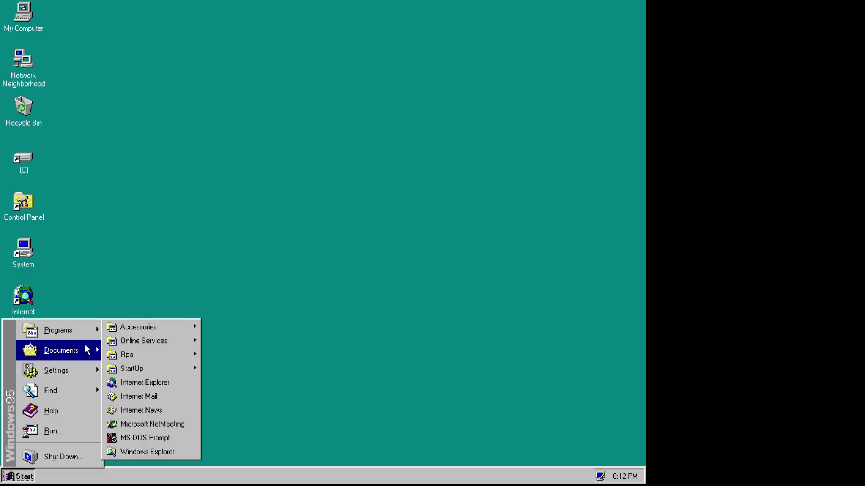
{"action": "mouse_move", "coordinate": [86, 367]}
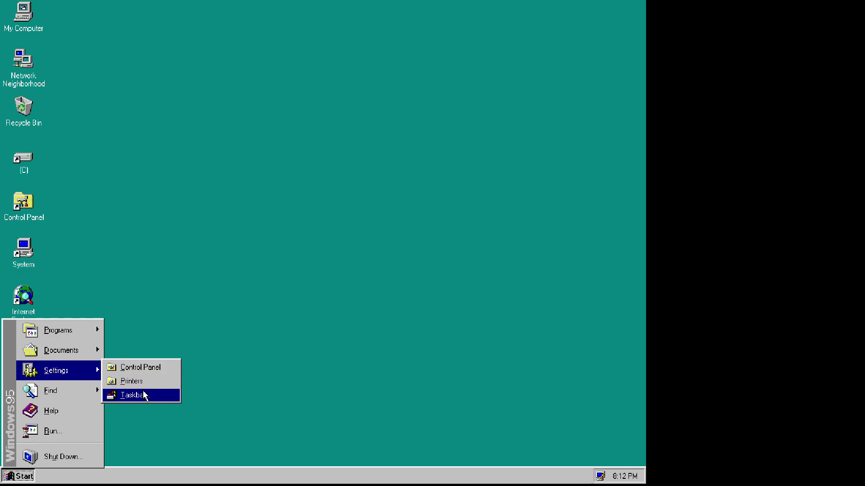
{"action": "left_click", "coordinate": [135, 396]}
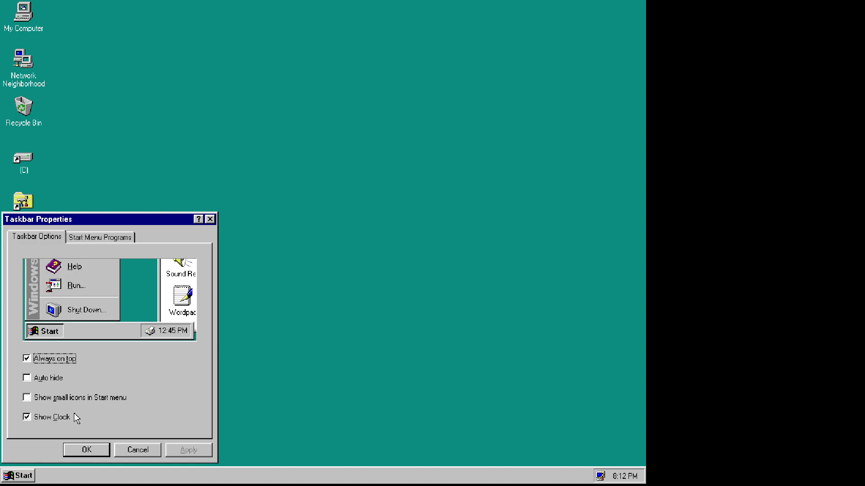
{"action": "left_click", "coordinate": [71, 399]}
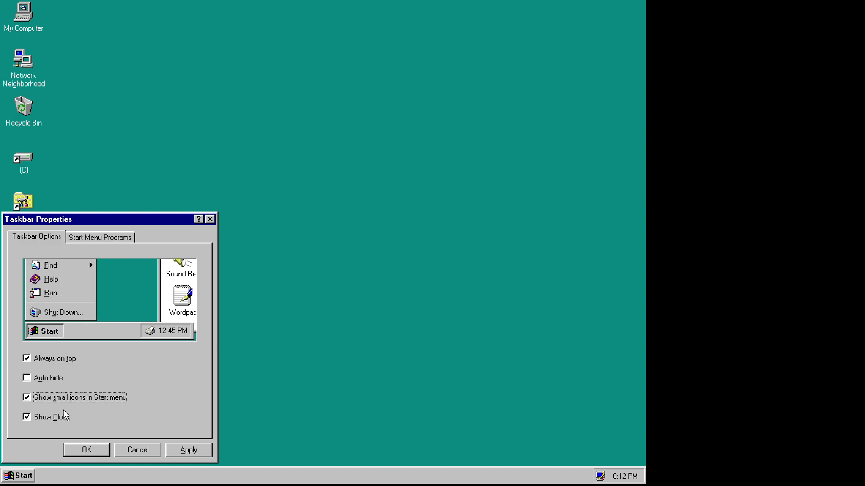
{"action": "left_click", "coordinate": [115, 237]}
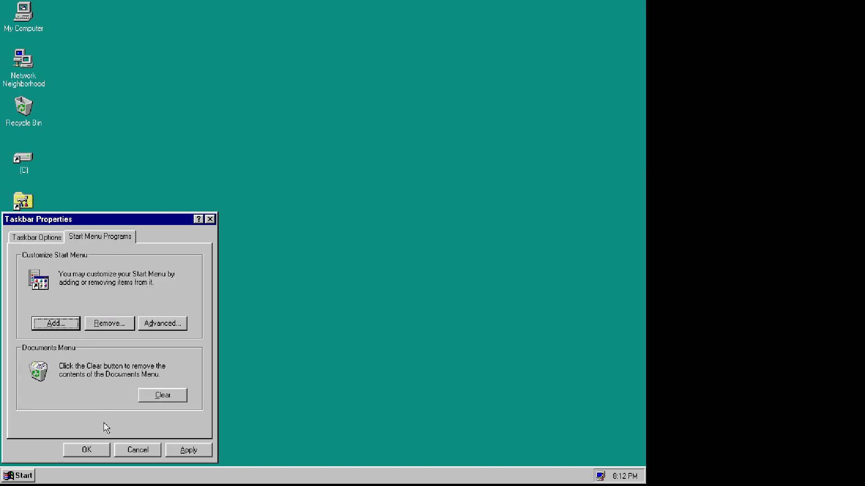
{"action": "left_click", "coordinate": [92, 450]}
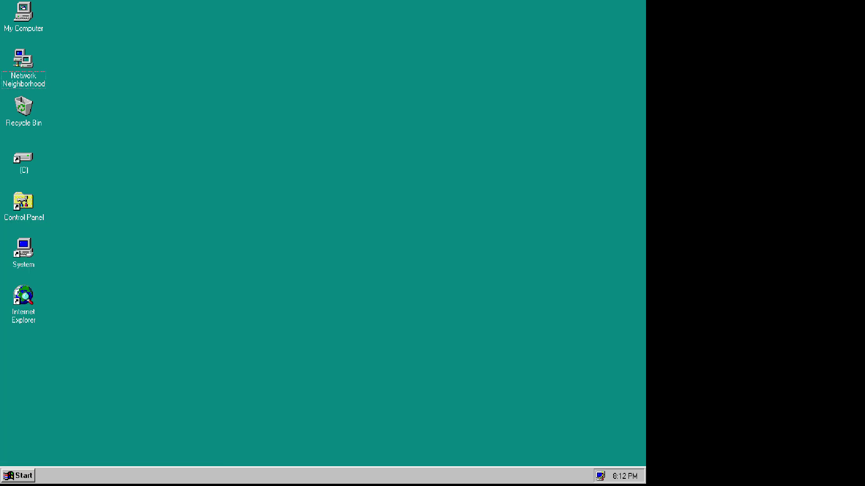
Step: Open the Control Panel and bring up its Passwords properties
{"action": "left_click", "coordinate": [23, 477]}
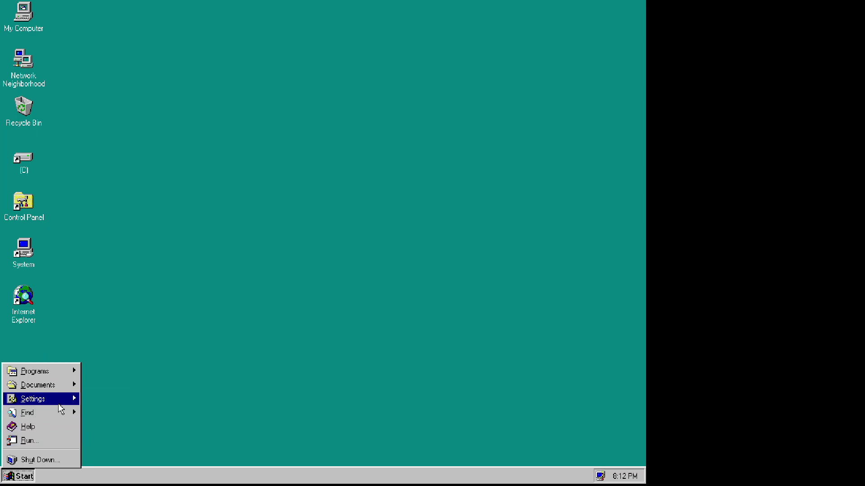
{"action": "mouse_move", "coordinate": [61, 402]}
{"action": "left_click", "coordinate": [111, 404]}
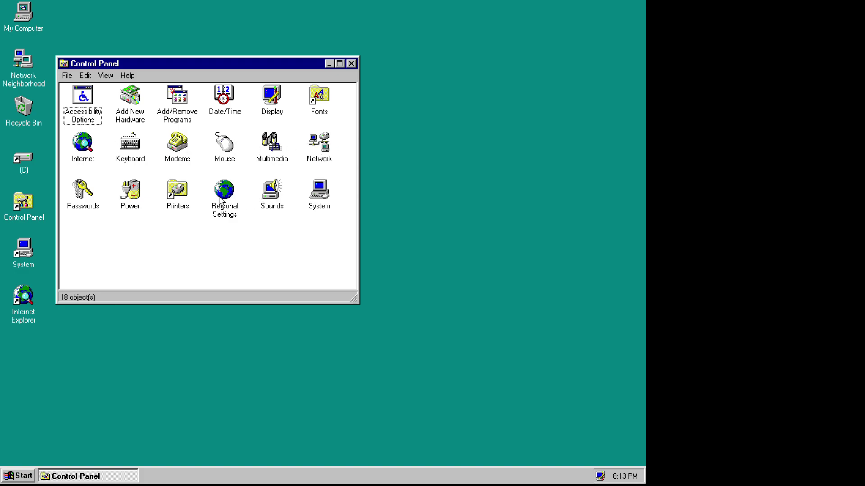
{"action": "left_click", "coordinate": [83, 195]}
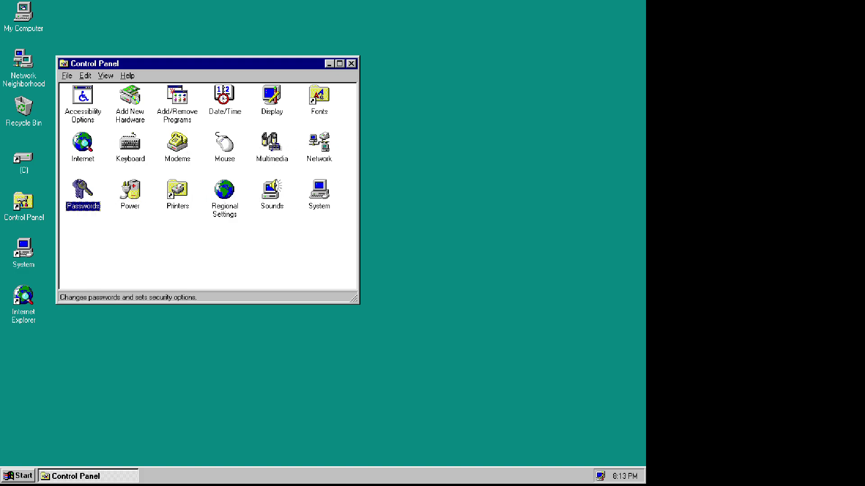
{"action": "double_click", "coordinate": [90, 198]}
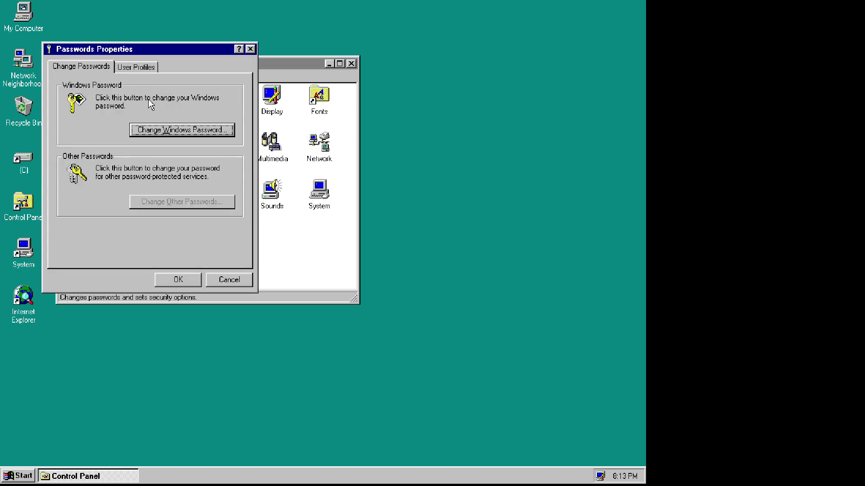
Step: Change the Windows password by entering and confirming the new password with the old one left blank, and close the properties and Control Panel
{"action": "left_click", "coordinate": [171, 131]}
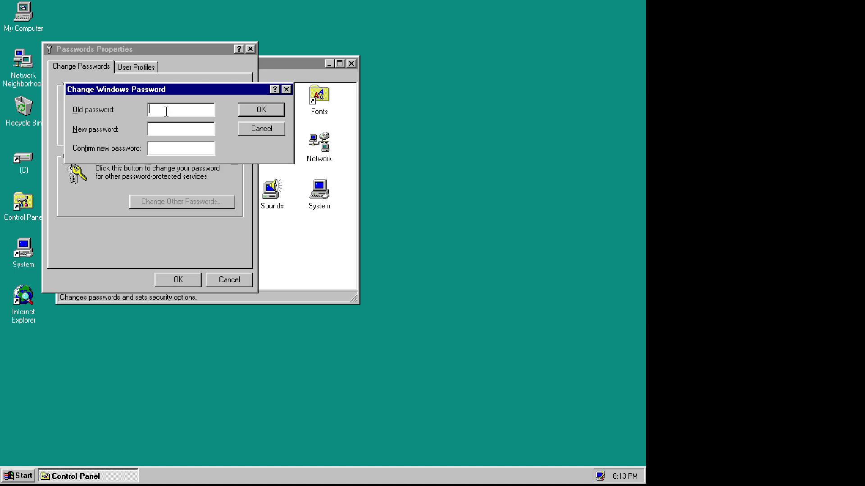
{"action": "left_click", "coordinate": [177, 127]}
{"action": "type", "text": "********"}
{"action": "left_click", "coordinate": [246, 113]}
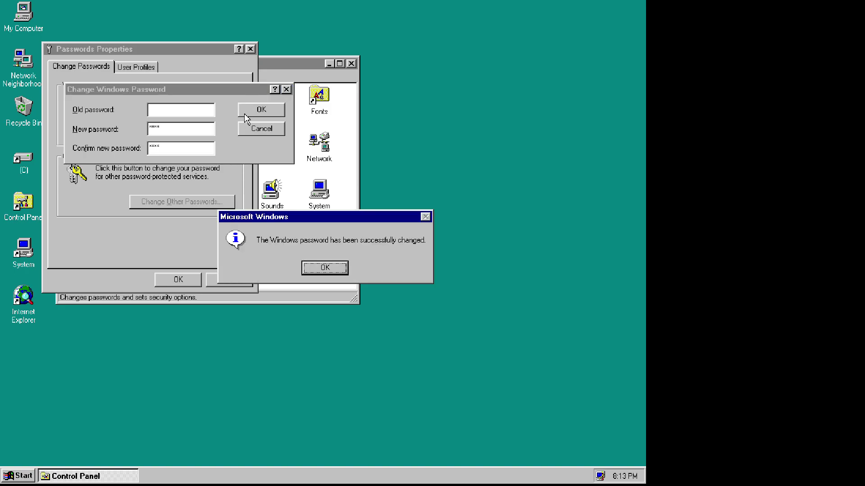
{"action": "left_click", "coordinate": [333, 266]}
{"action": "left_click", "coordinate": [251, 49]}
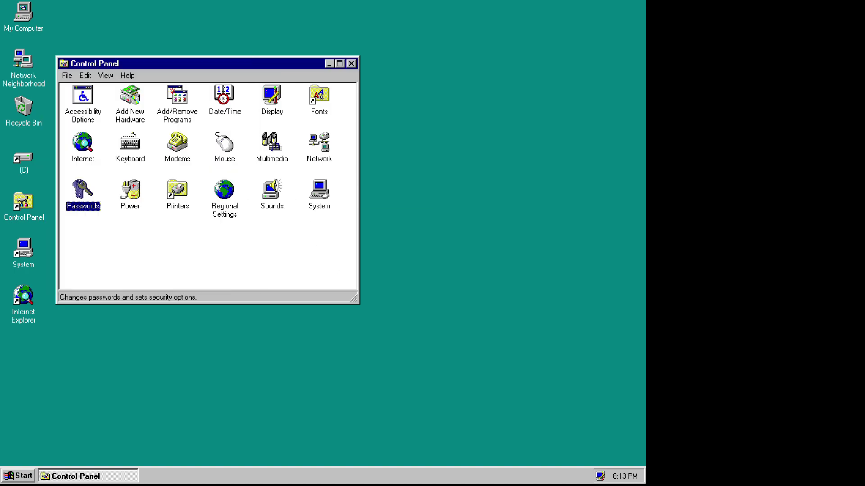
{"action": "left_click", "coordinate": [352, 63]}
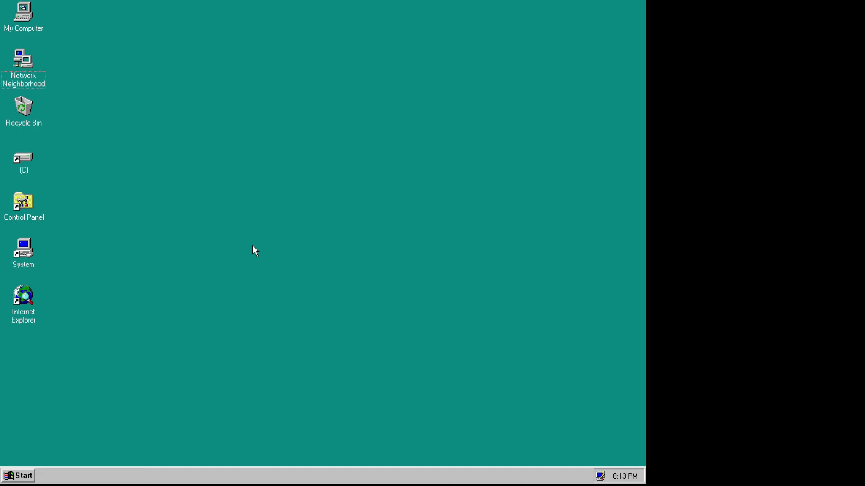
Step: Restart the computer from the shutdown options
{"action": "left_click", "coordinate": [19, 476]}
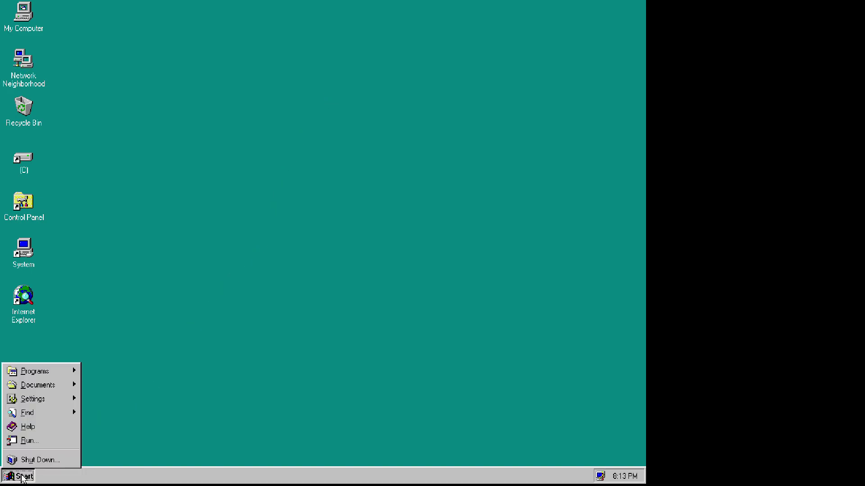
{"action": "left_click", "coordinate": [28, 461]}
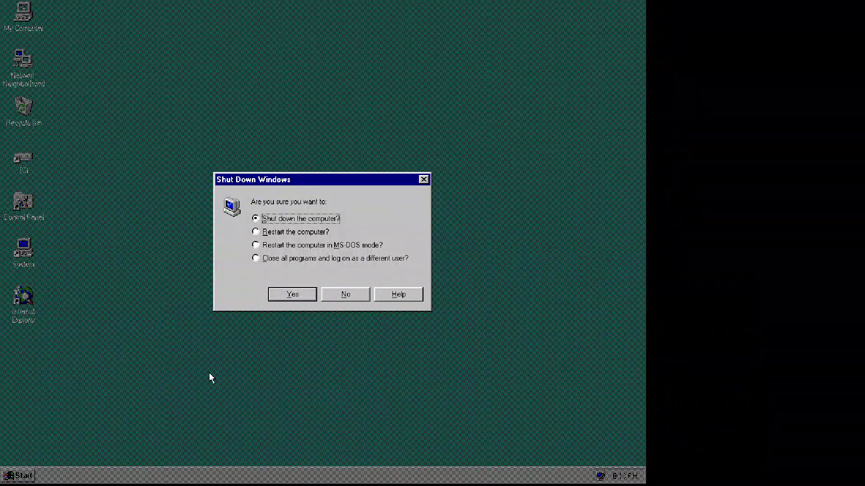
{"action": "left_click", "coordinate": [313, 233]}
{"action": "left_click", "coordinate": [297, 296]}
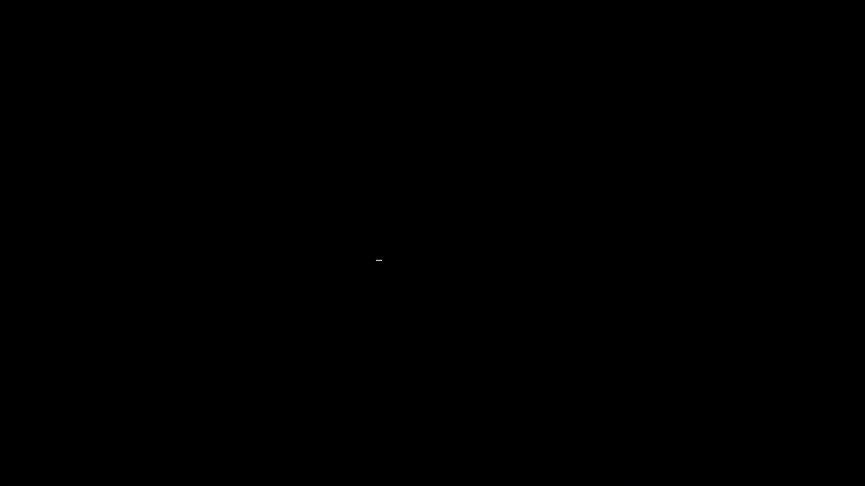